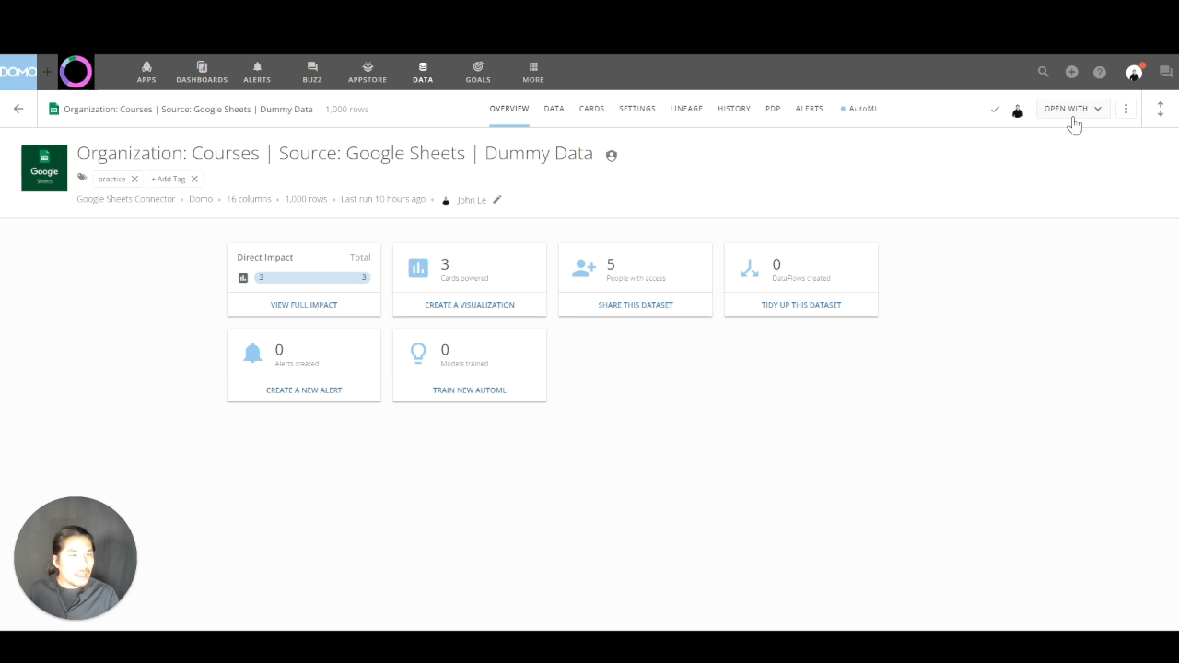
Open the dataset in Analyzer, check the default chart's summary number settings, and save the chart as a card.
{"action": "left_click", "coordinate": [1072, 118]}
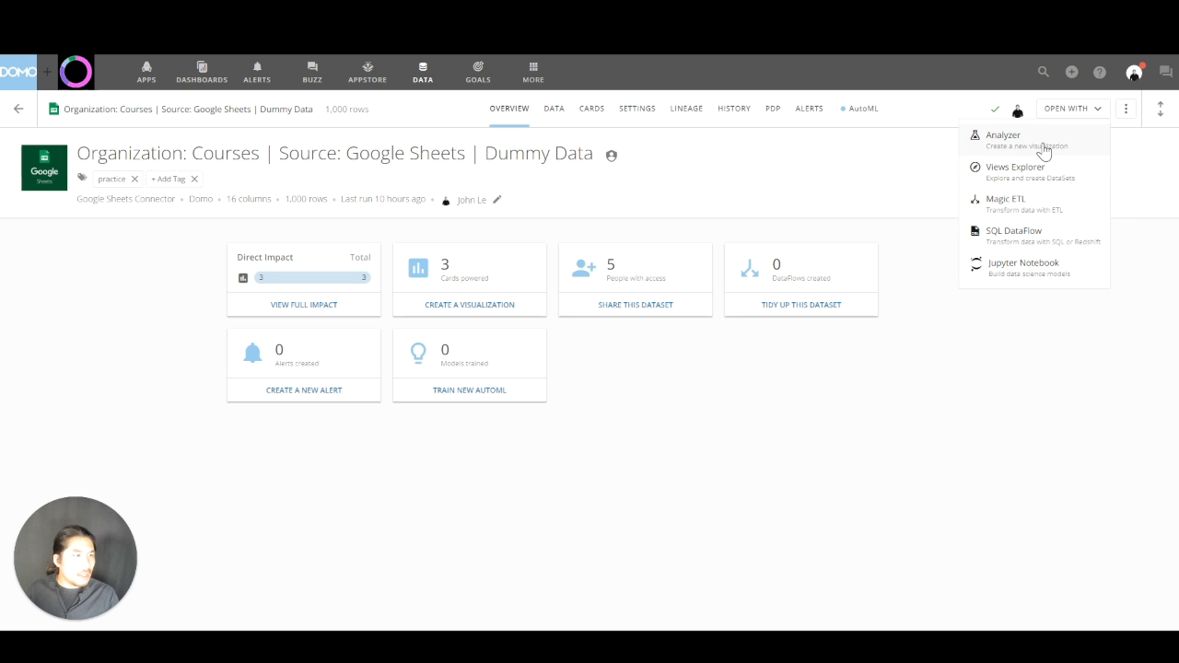
{"action": "left_click", "coordinate": [1044, 150]}
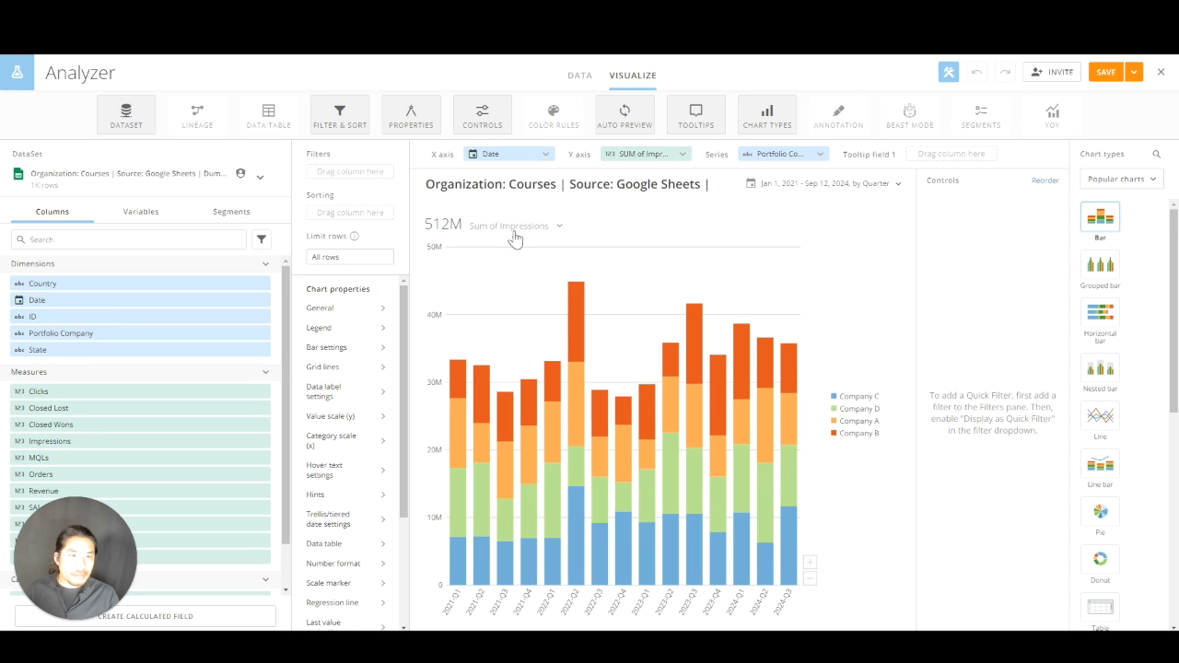
{"action": "left_click", "coordinate": [462, 227]}
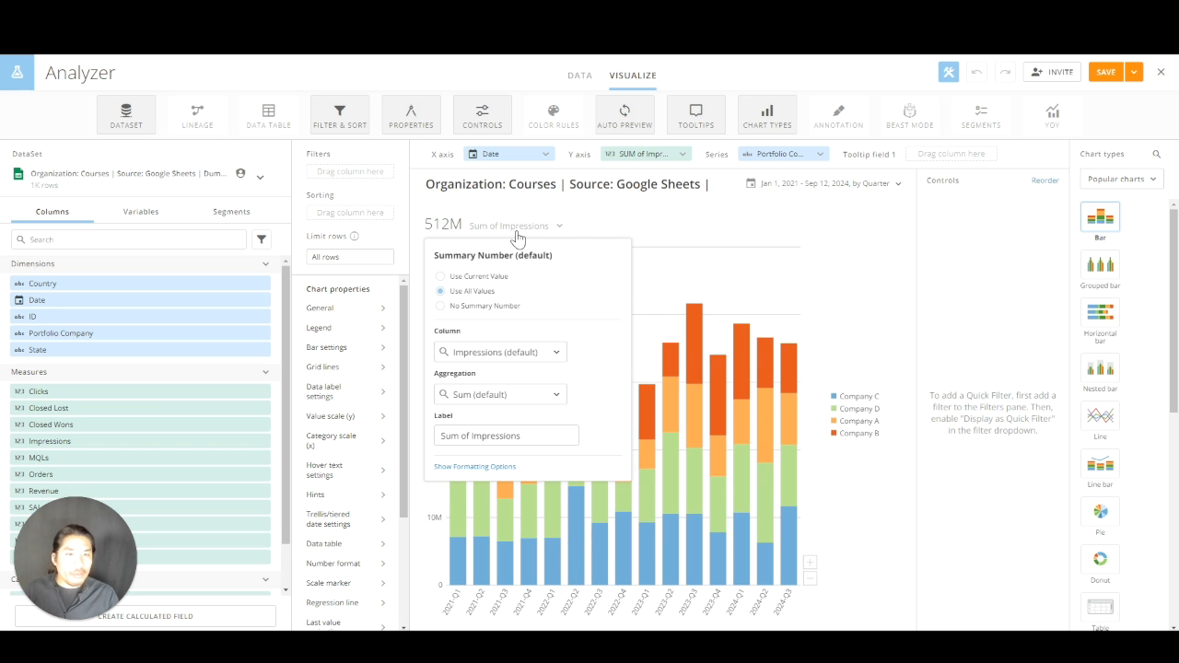
{"action": "left_click", "coordinate": [862, 224]}
{"action": "left_click", "coordinate": [1134, 72]}
{"action": "left_click", "coordinate": [1104, 144]}
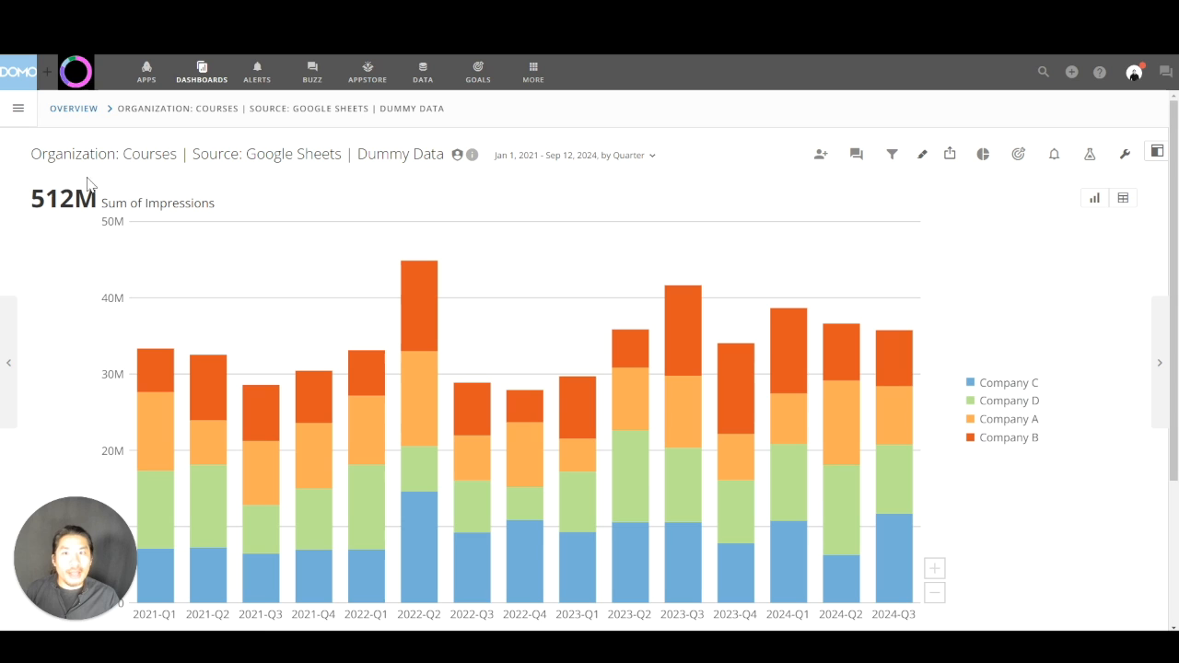
Start a new alert on the card, with the rule that the summary number is greater than 500000000.
{"action": "left_click", "coordinate": [1056, 157]}
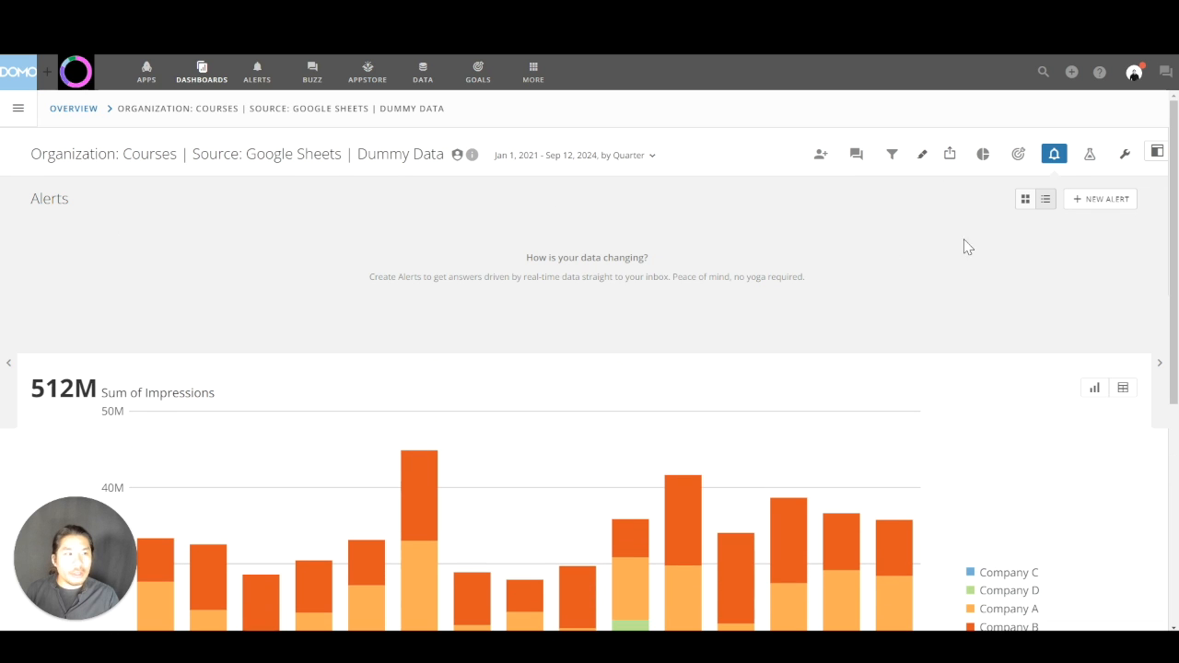
{"action": "left_click", "coordinate": [1097, 203]}
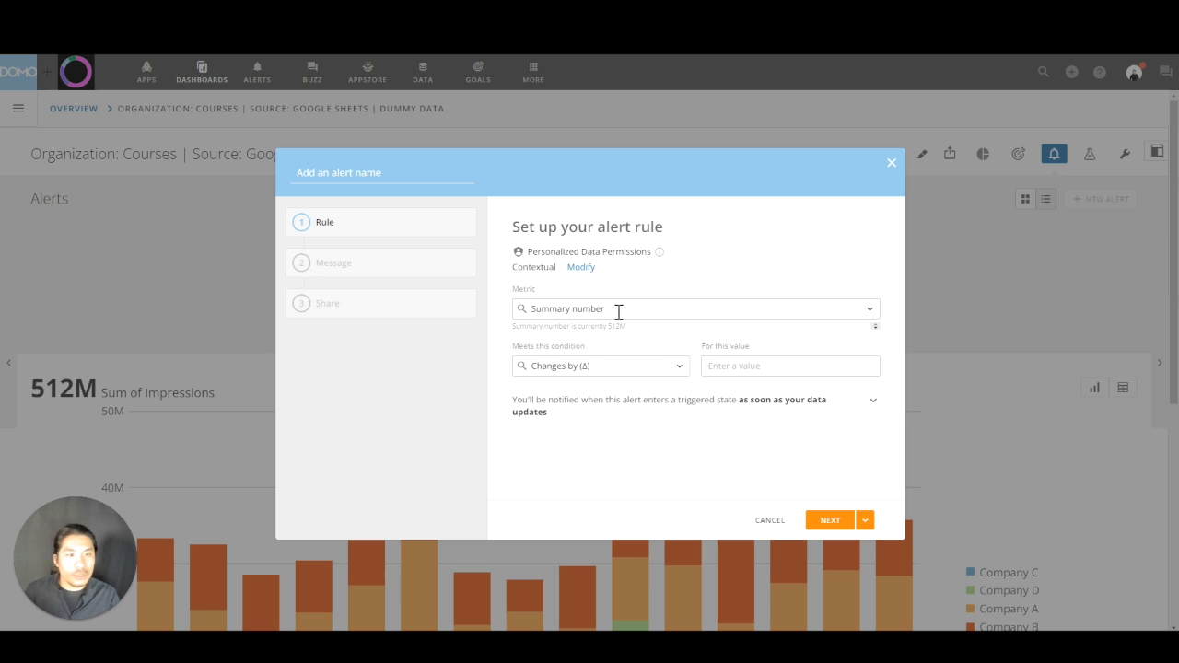
{"action": "left_click", "coordinate": [599, 370]}
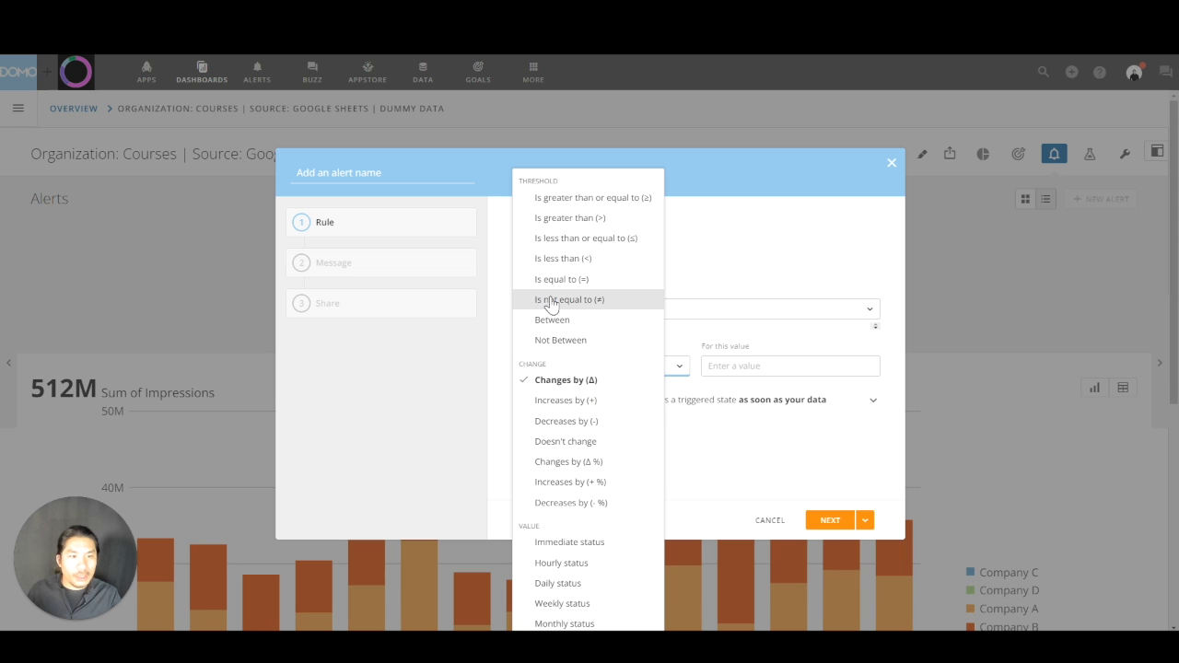
{"action": "left_click", "coordinate": [590, 219]}
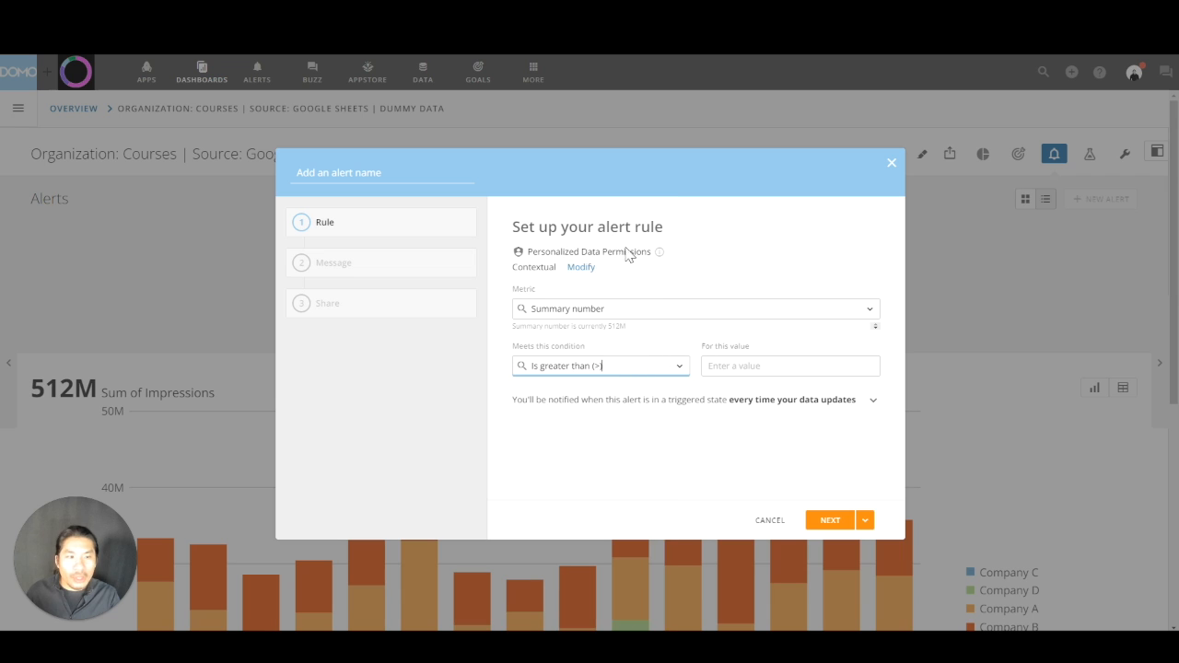
{"action": "left_click", "coordinate": [722, 362]}
{"action": "type", "text": "500000000"}
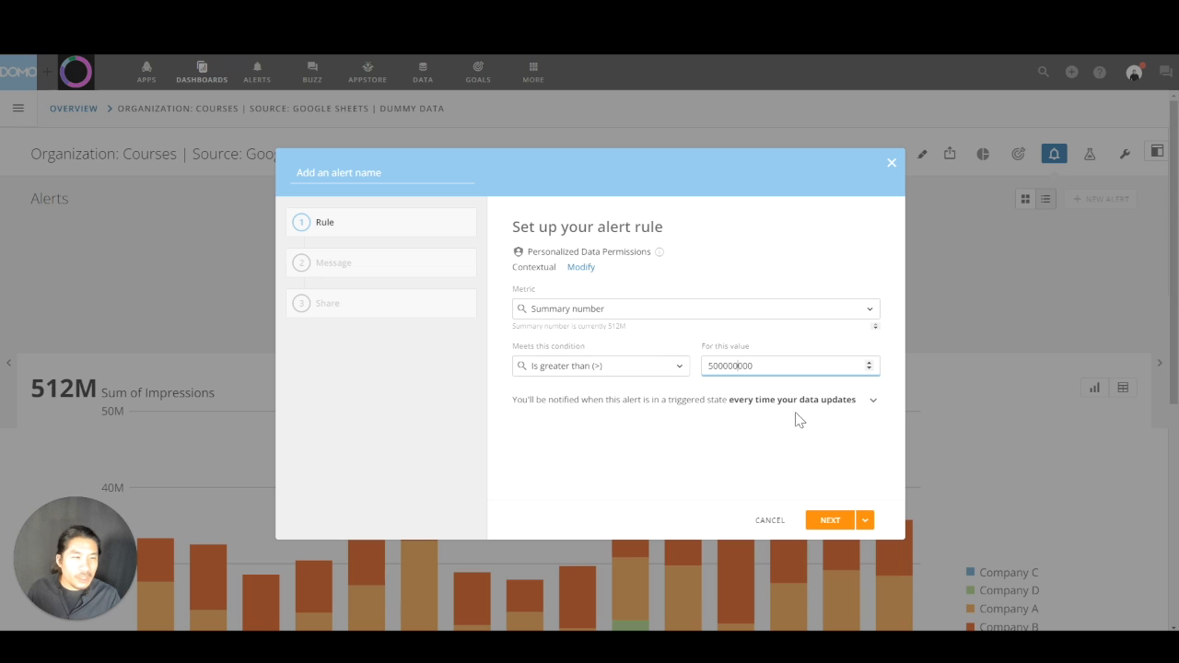
Turn off repeated notifications while the alert stays triggered and set the alert check frequency to Daily.
{"action": "left_click", "coordinate": [873, 403]}
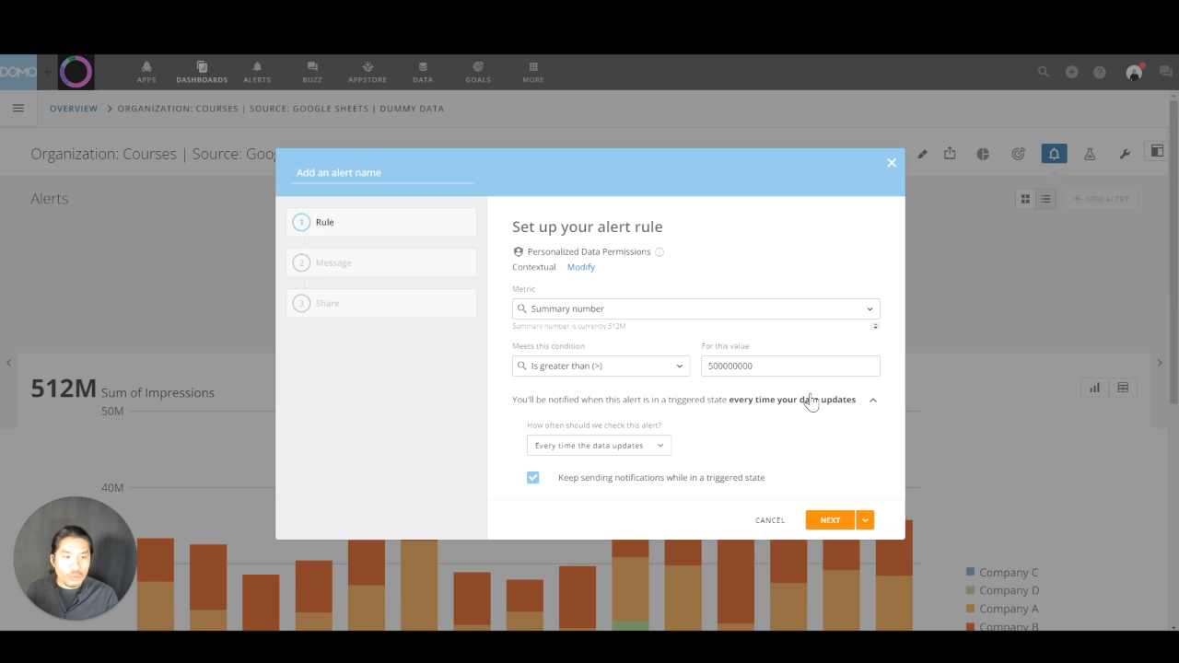
{"action": "left_click", "coordinate": [533, 479]}
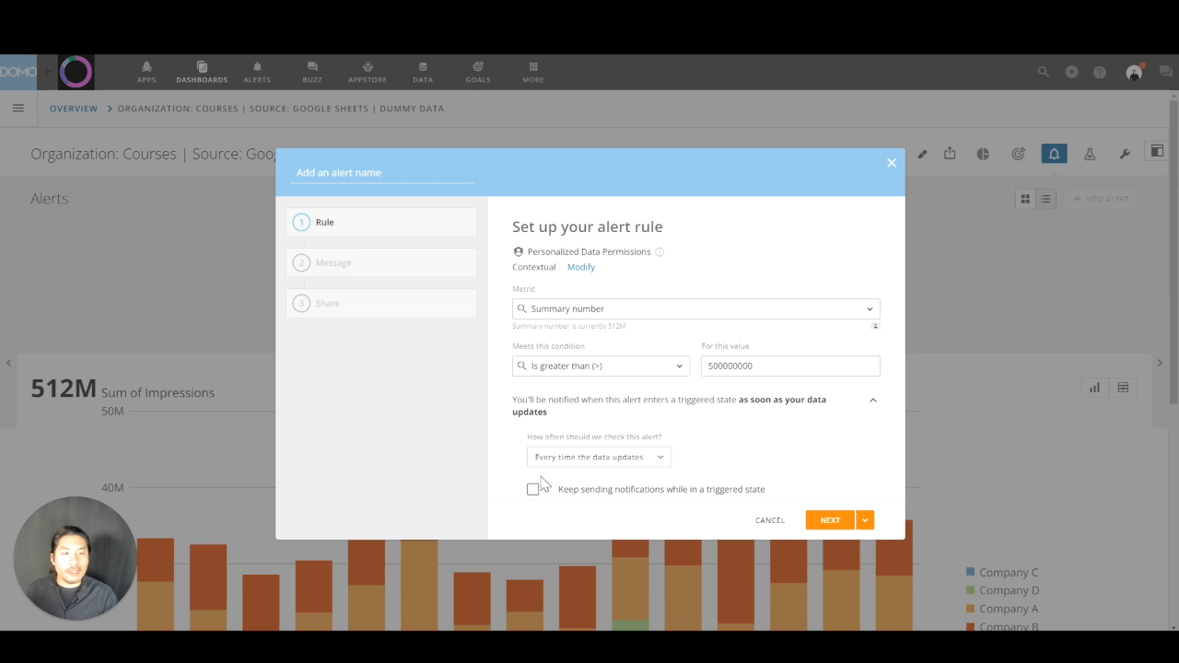
{"action": "left_click", "coordinate": [558, 461]}
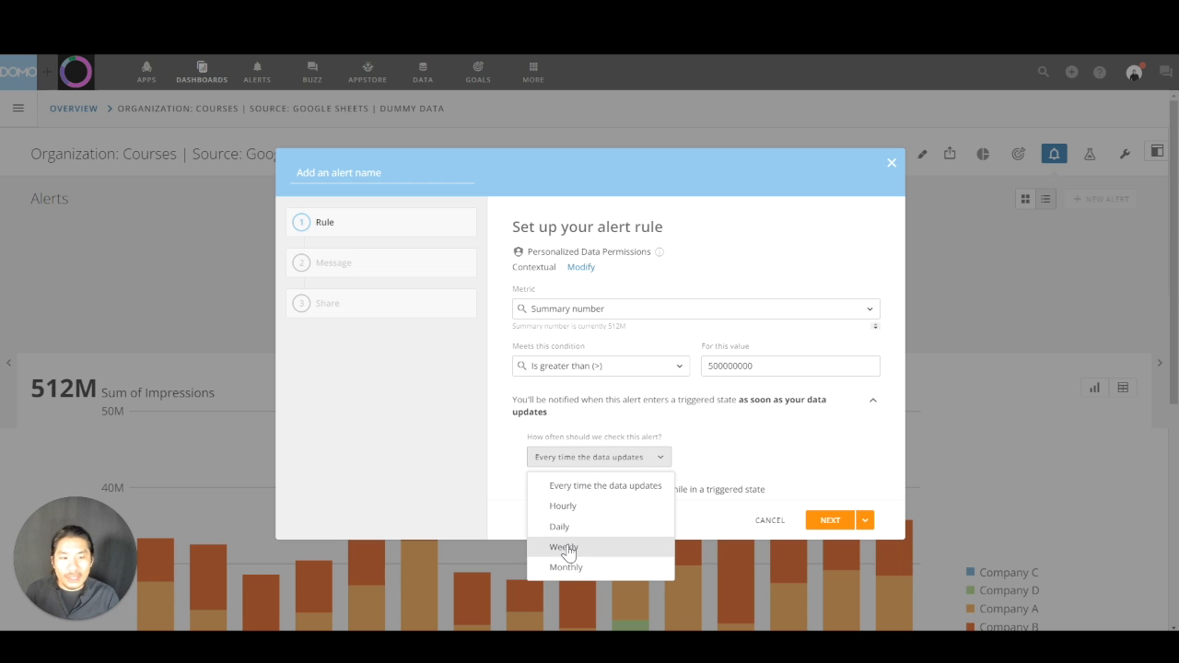
{"action": "left_click", "coordinate": [575, 533]}
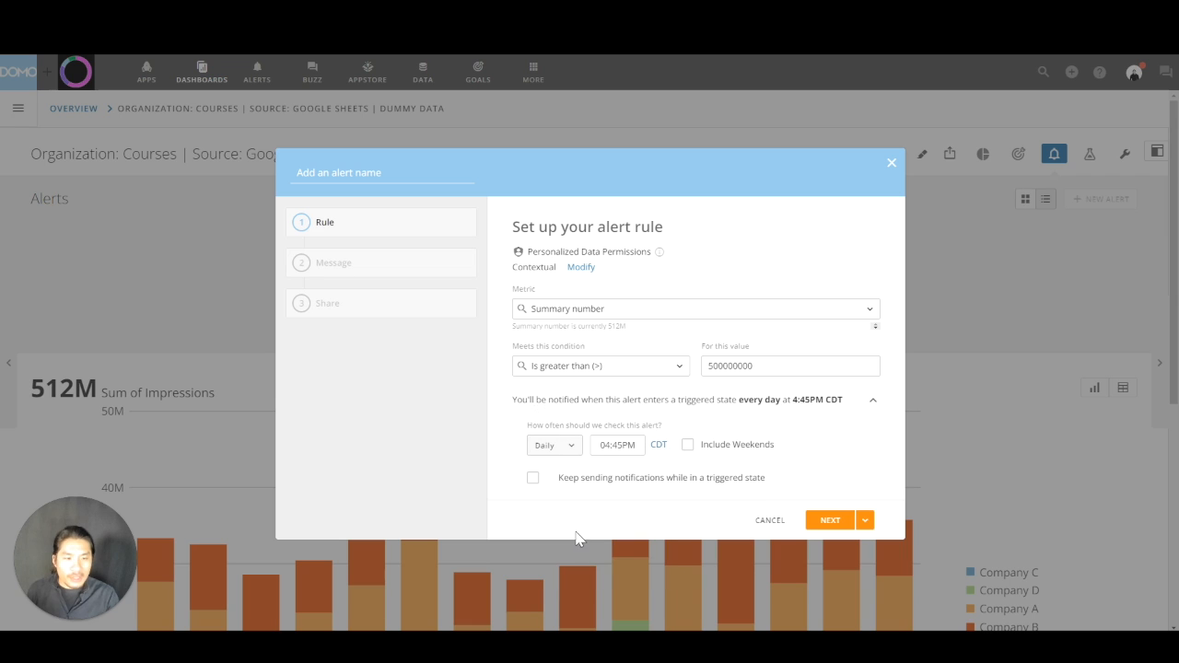
Set the daily alert check time to 06:00AM and proceed to the notification message.
{"action": "left_click", "coordinate": [639, 449]}
{"action": "key", "text": "Left"}
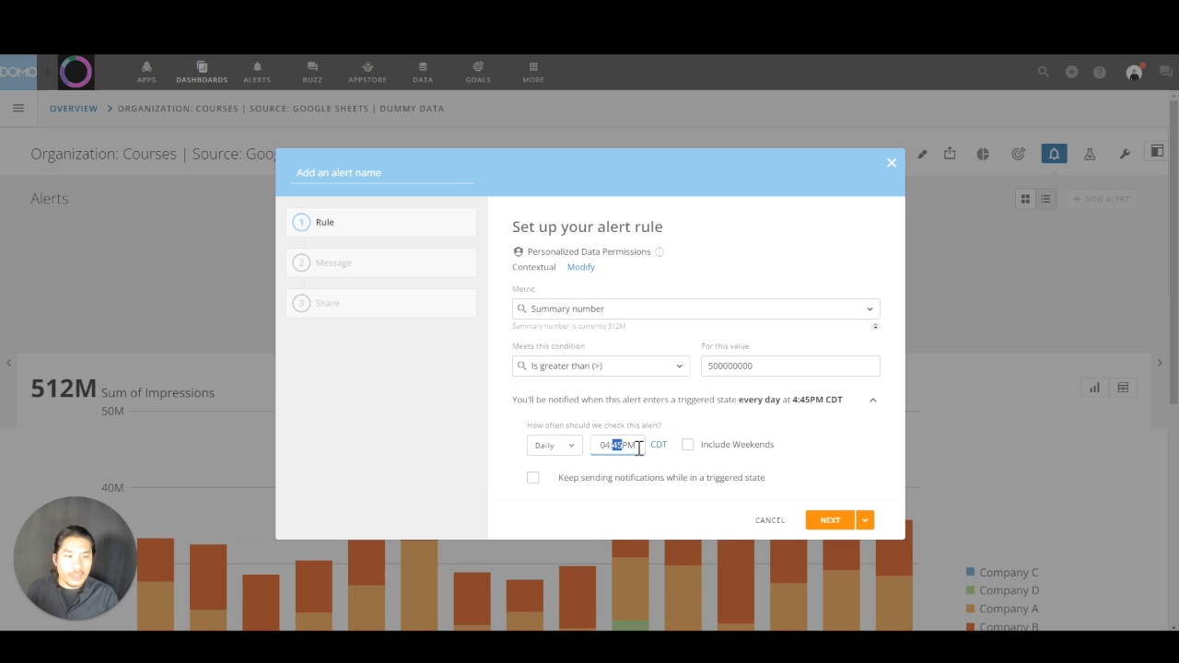
{"action": "left_click", "coordinate": [607, 449]}
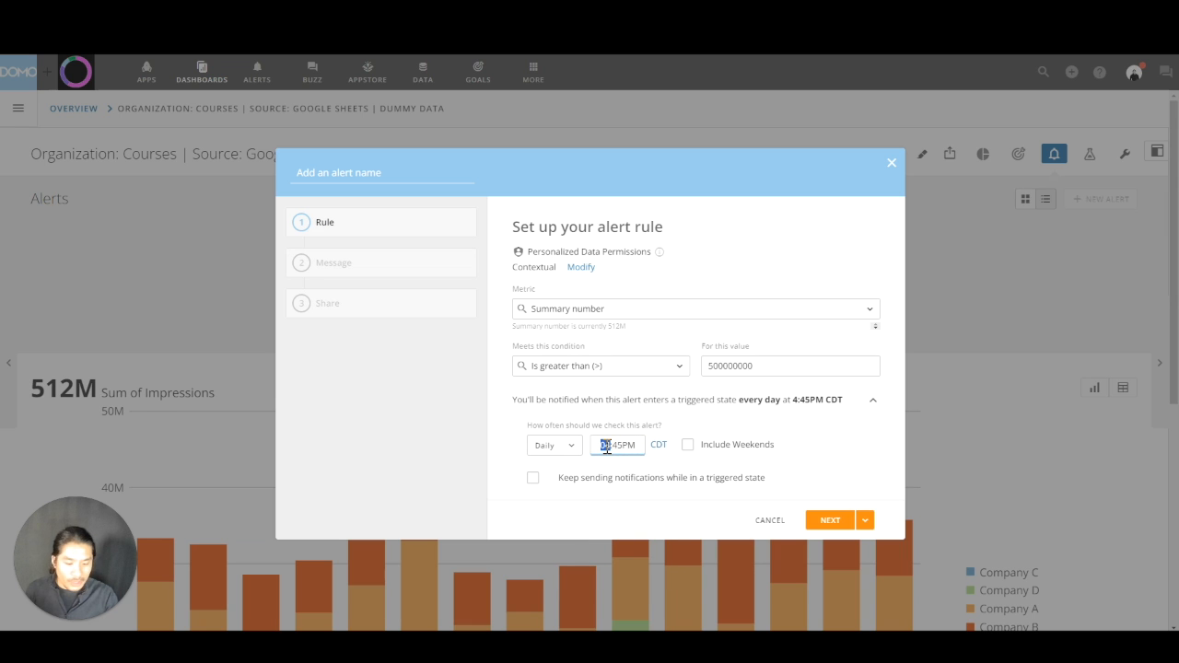
{"action": "left_click", "coordinate": [622, 445]}
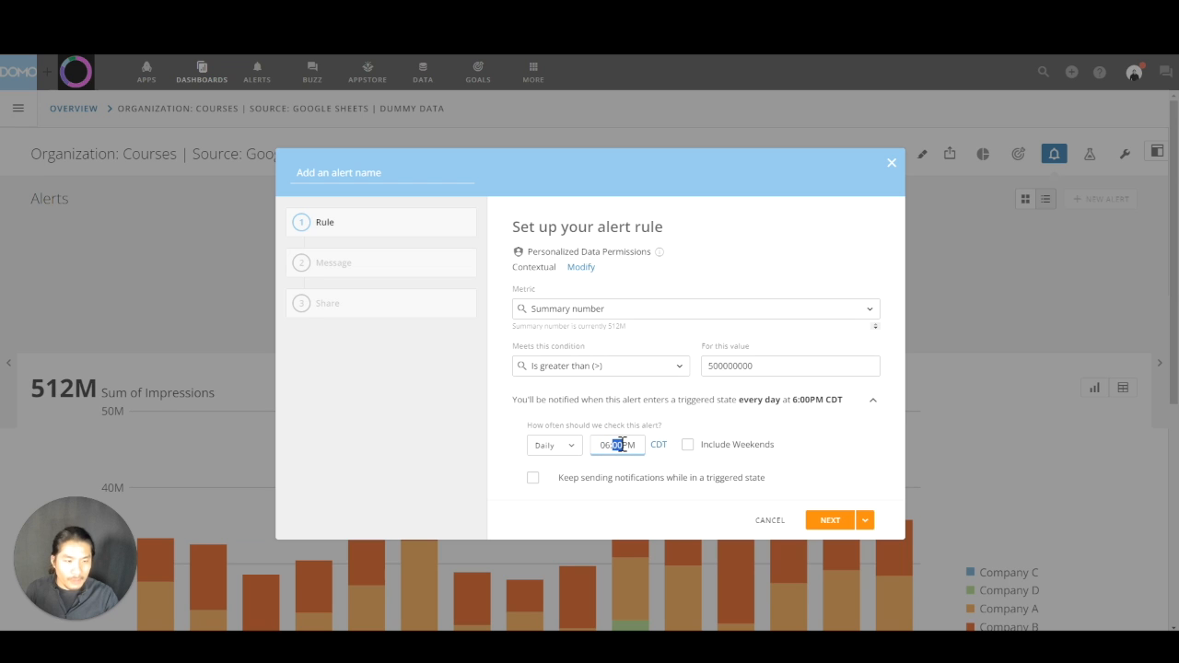
{"action": "left_click", "coordinate": [628, 445]}
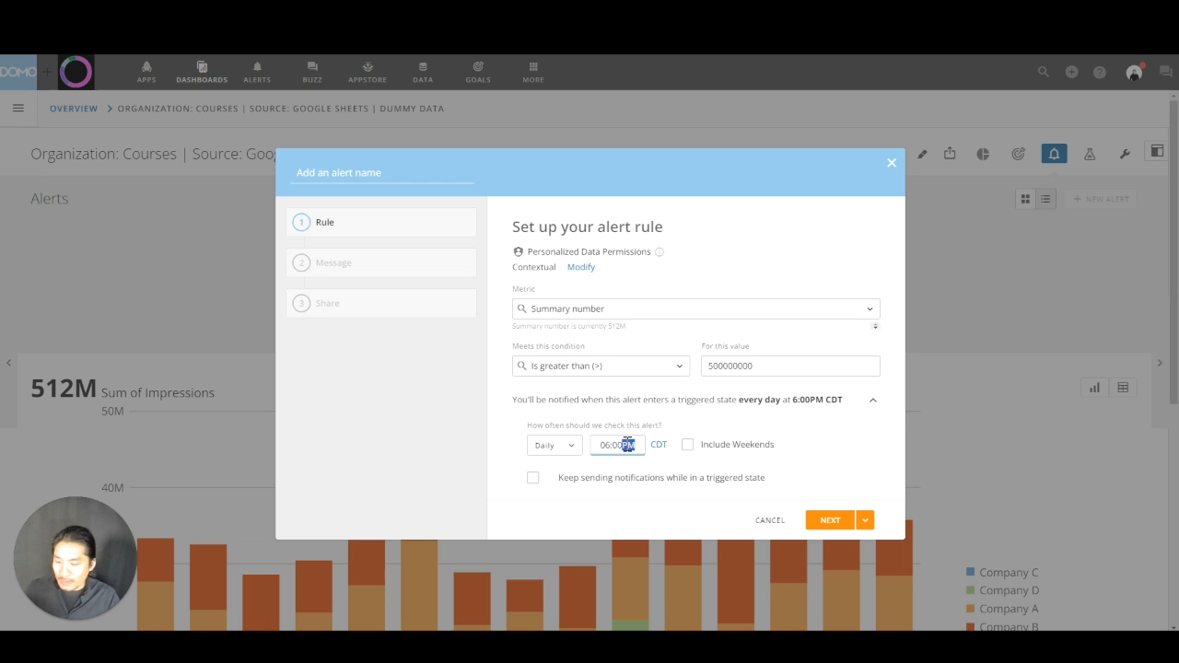
{"action": "type", "text": "a"}
{"action": "left_click", "coordinate": [833, 461]}
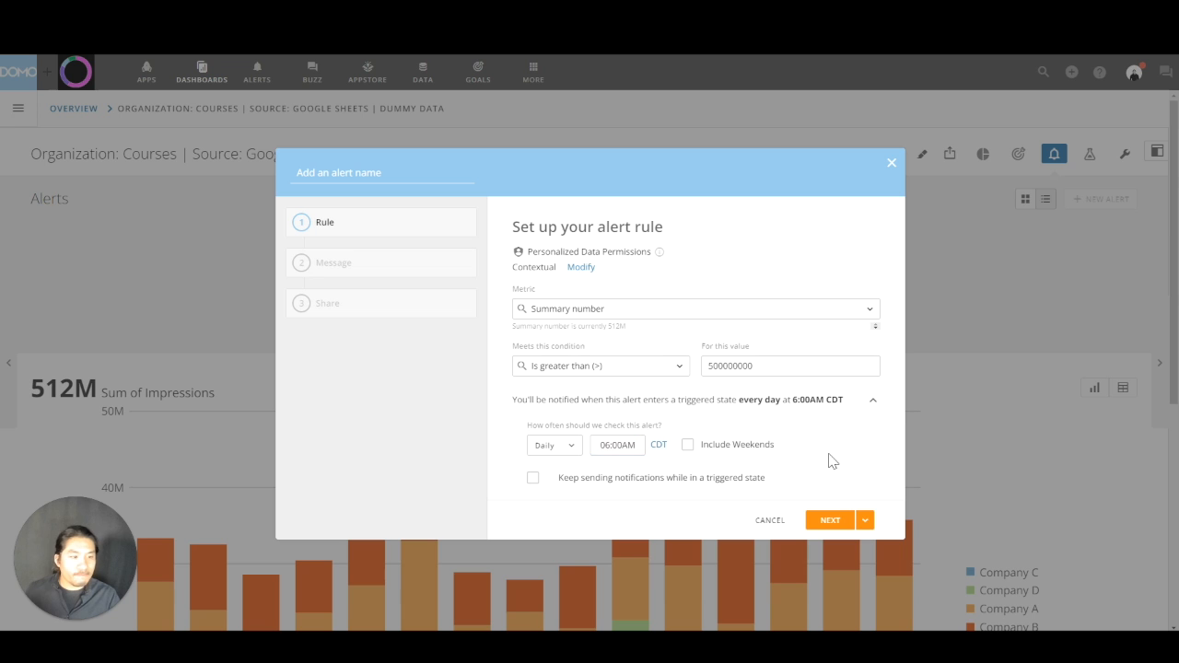
{"action": "left_click", "coordinate": [835, 522]}
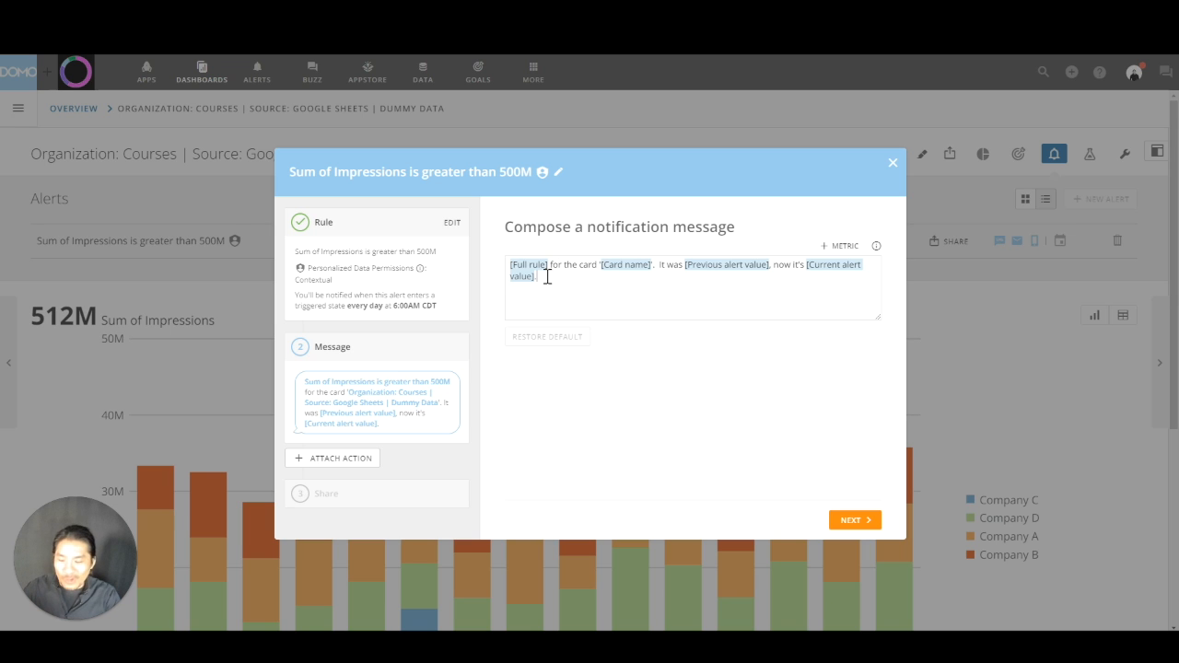
Replace the default notification message with "Something Broke! Fix it!" and look at the options for attaching an action.
{"action": "key", "text": "BackSpace"}
{"action": "key", "text": "BackSpace"}
{"action": "key", "text": "BackSpace"}
{"action": "key", "text": "BackSpace"}
{"action": "key", "text": "BackSpace"}
{"action": "key", "text": "BackSpace"}
{"action": "key", "text": "BackSpace"}
{"action": "key", "text": "BackSpace"}
{"action": "key", "text": "BackSpace"}
{"action": "key", "text": "BackSpace"}
{"action": "key", "text": "BackSpace"}
{"action": "key", "text": "BackSpace"}
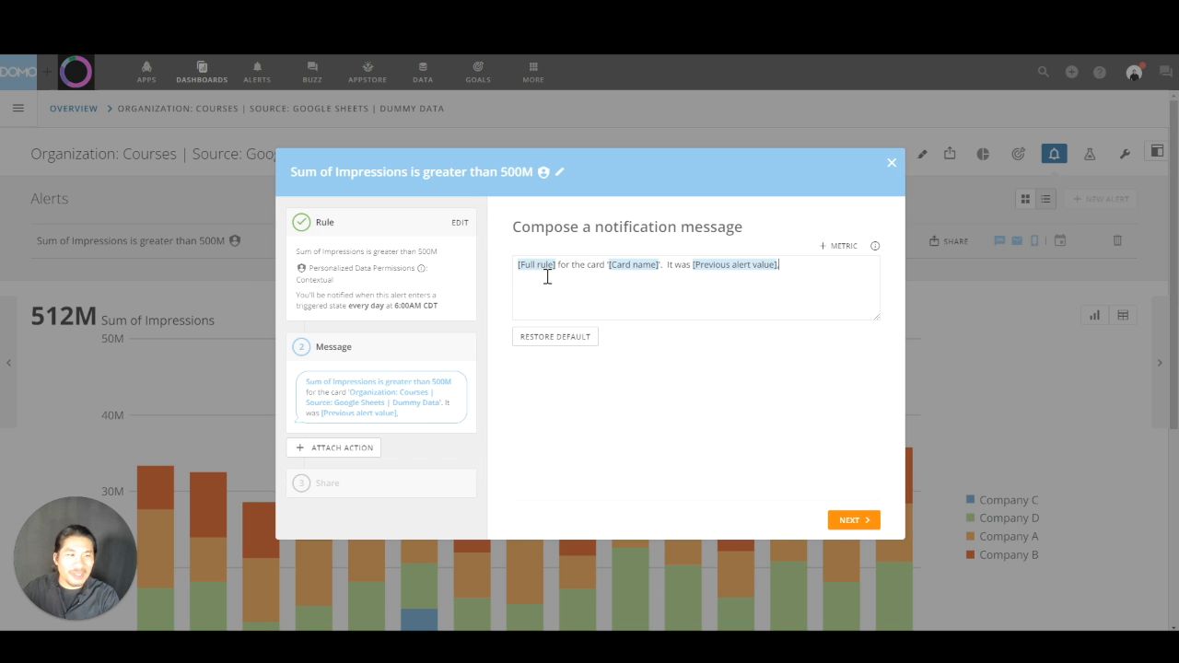
{"action": "key", "text": "BackSpace"}
{"action": "key", "text": "BackSpace"}
{"action": "key", "text": "BackSpace"}
{"action": "key", "text": "BackSpace"}
{"action": "key", "text": "BackSpace"}
{"action": "key", "text": "BackSpace"}
{"action": "key", "text": "BackSpace"}
{"action": "key", "text": "BackSpace"}
{"action": "key", "text": "BackSpace"}
{"action": "key", "text": "BackSpace"}
{"action": "key", "text": "BackSpace"}
{"action": "key", "text": "BackSpace"}
{"action": "key", "text": "BackSpace"}
{"action": "key", "text": "BackSpace"}
{"action": "key", "text": "BackSpace"}
{"action": "key", "text": "BackSpace"}
{"action": "key", "text": "BackSpace"}
{"action": "key", "text": "BackSpace"}
{"action": "key", "text": "BackSpace"}
{"action": "key", "text": "BackSpace"}
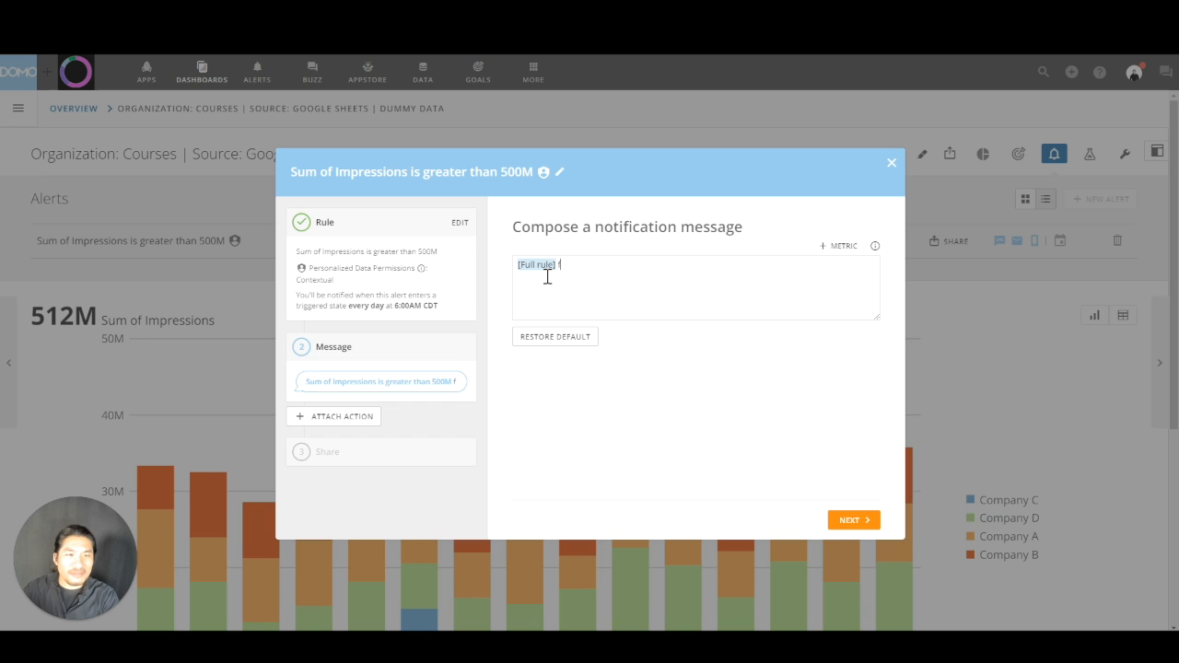
{"action": "type", "text": "Somet"}
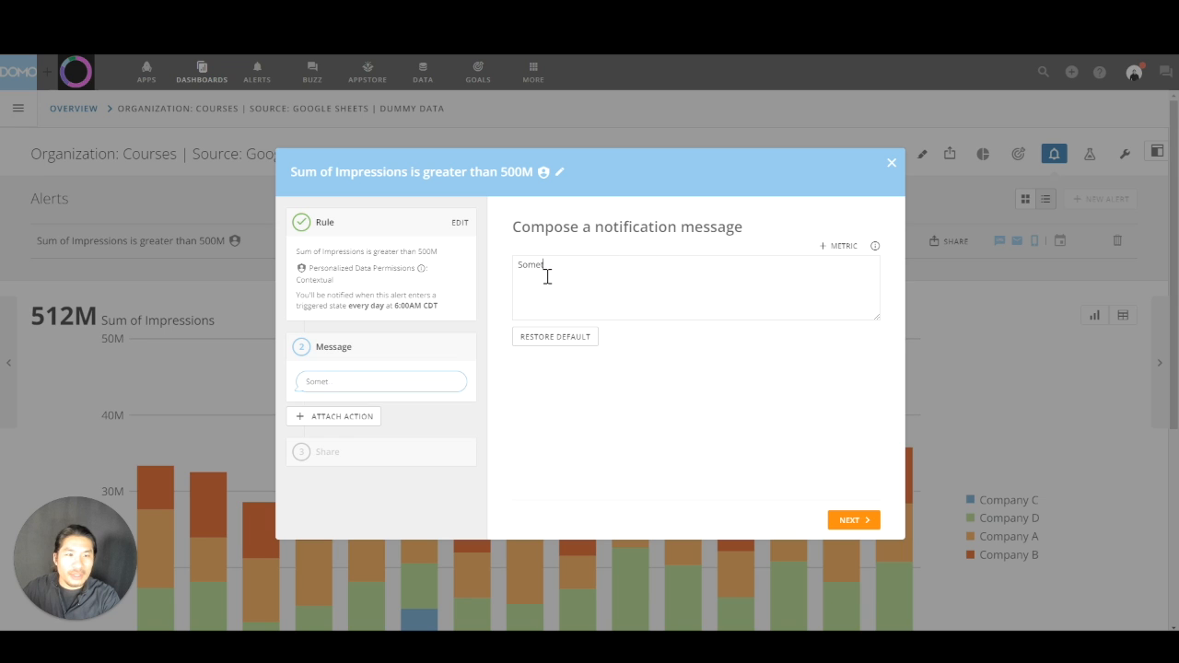
{"action": "type", "text": "hing Broke! Fix it!"}
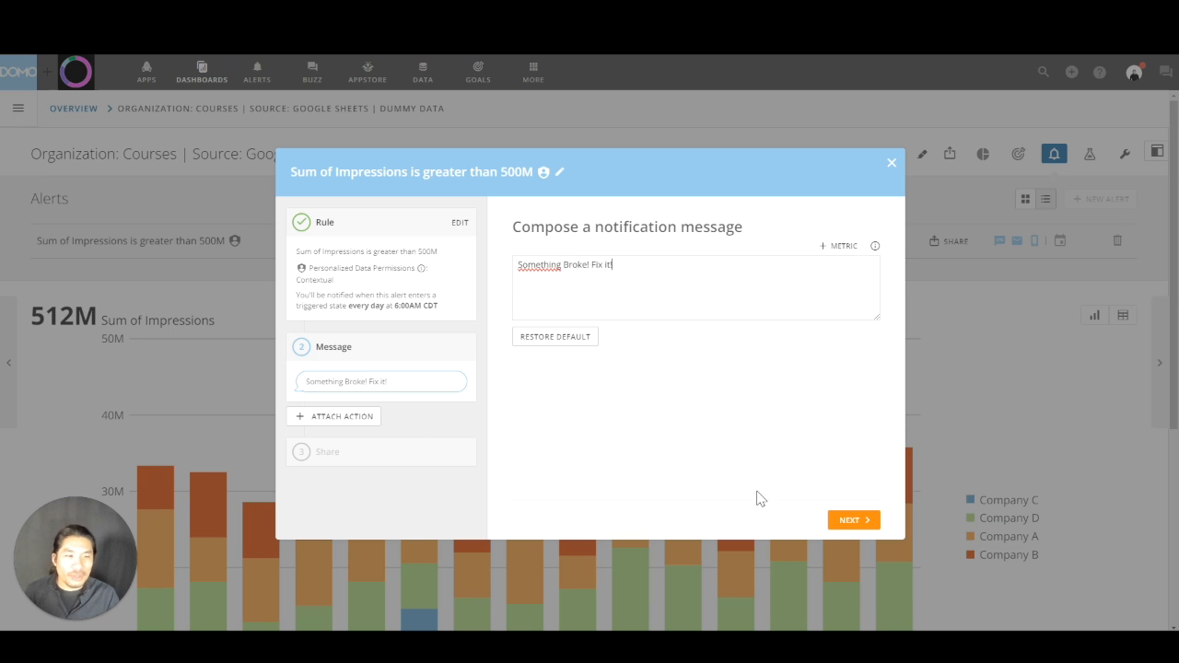
{"action": "left_click", "coordinate": [341, 426]}
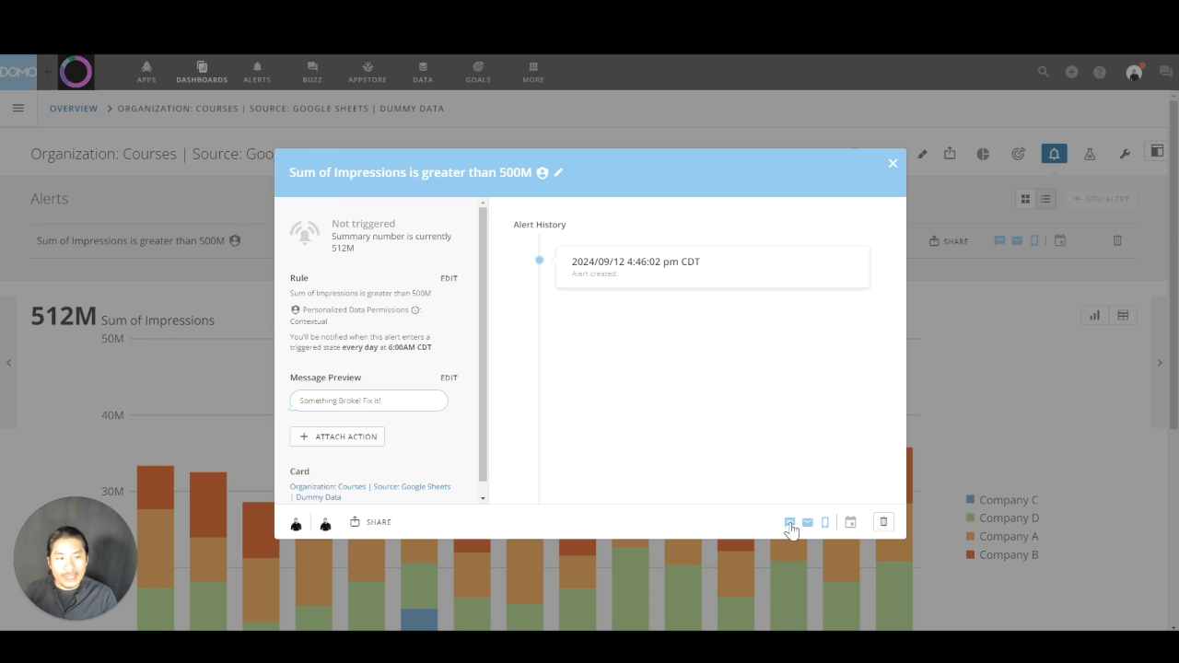
Turn off the alert's text message and mobile notifications, leaving email on, and close the alert details.
{"action": "left_click", "coordinate": [791, 528]}
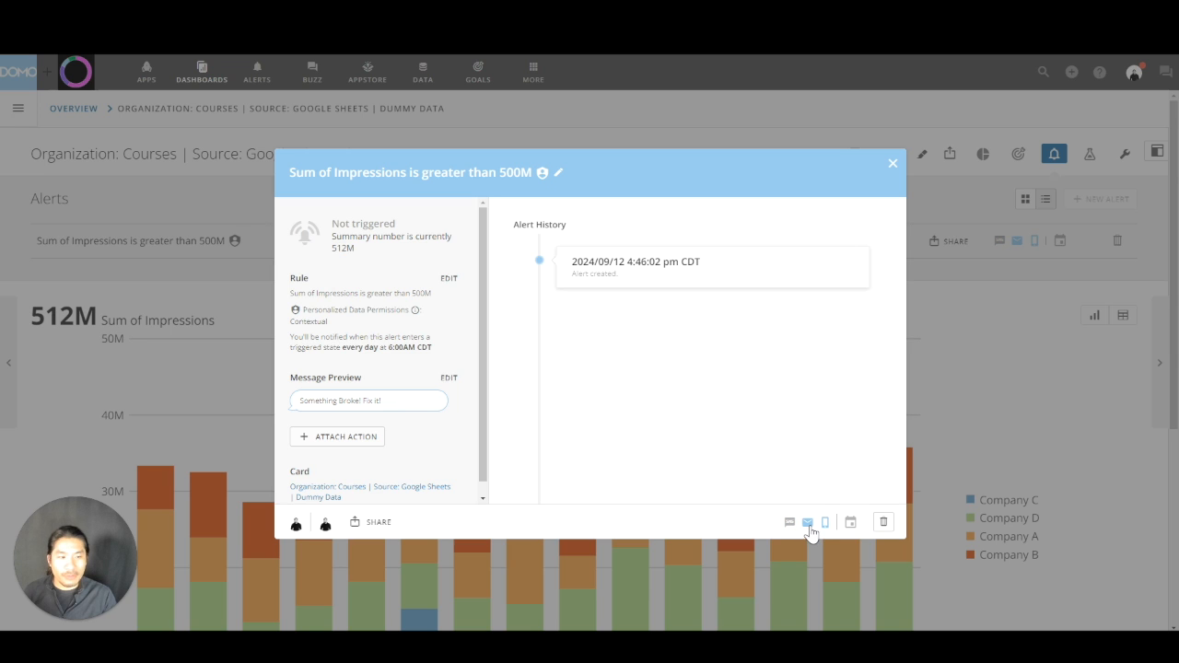
{"action": "left_click", "coordinate": [826, 524]}
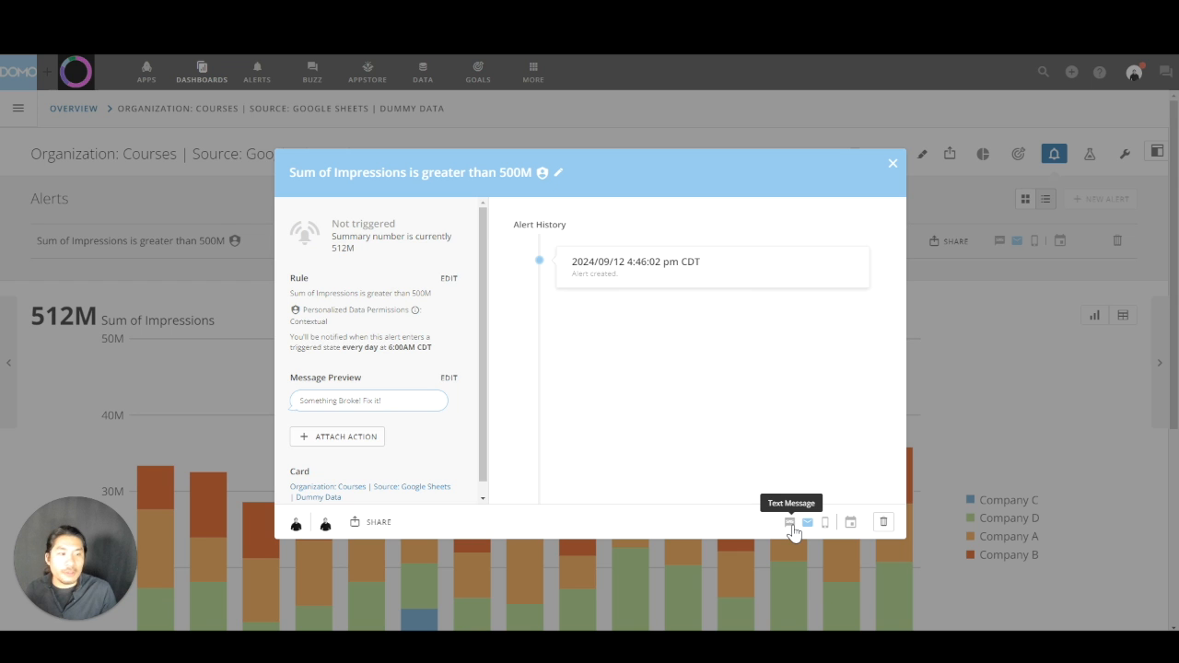
{"action": "left_click", "coordinate": [893, 163]}
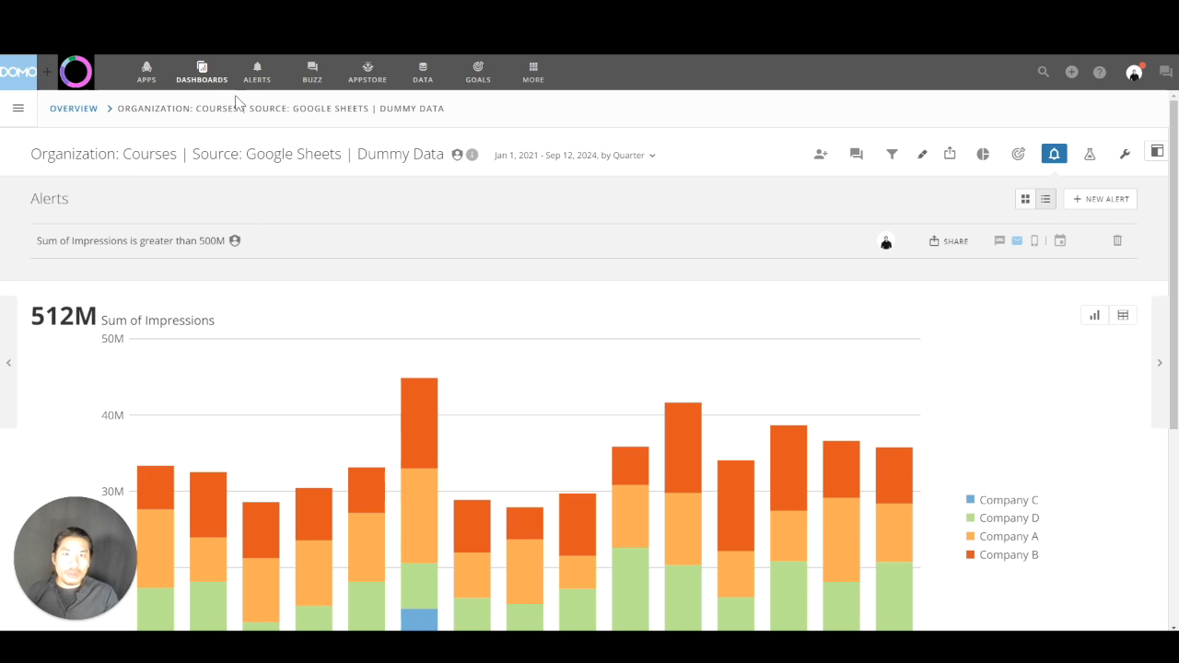
Delete the "Sum of Impressions is greater than 500M" alert from the subscribed alerts in alert management.
{"action": "left_click", "coordinate": [258, 74]}
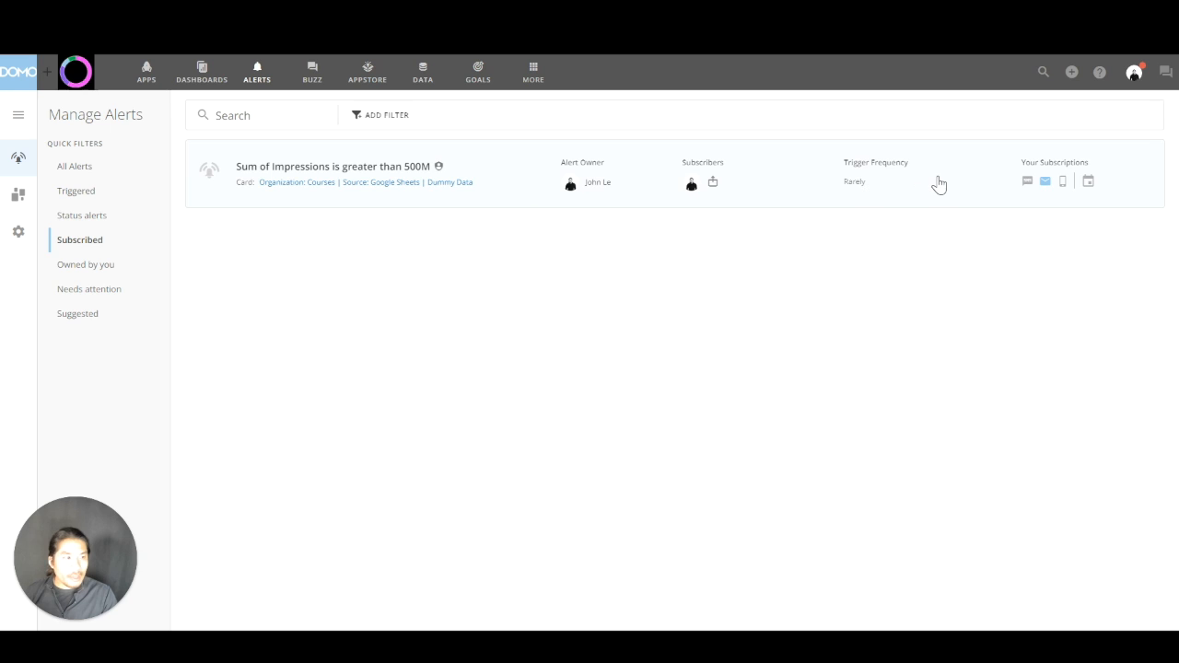
{"action": "left_click", "coordinate": [939, 184]}
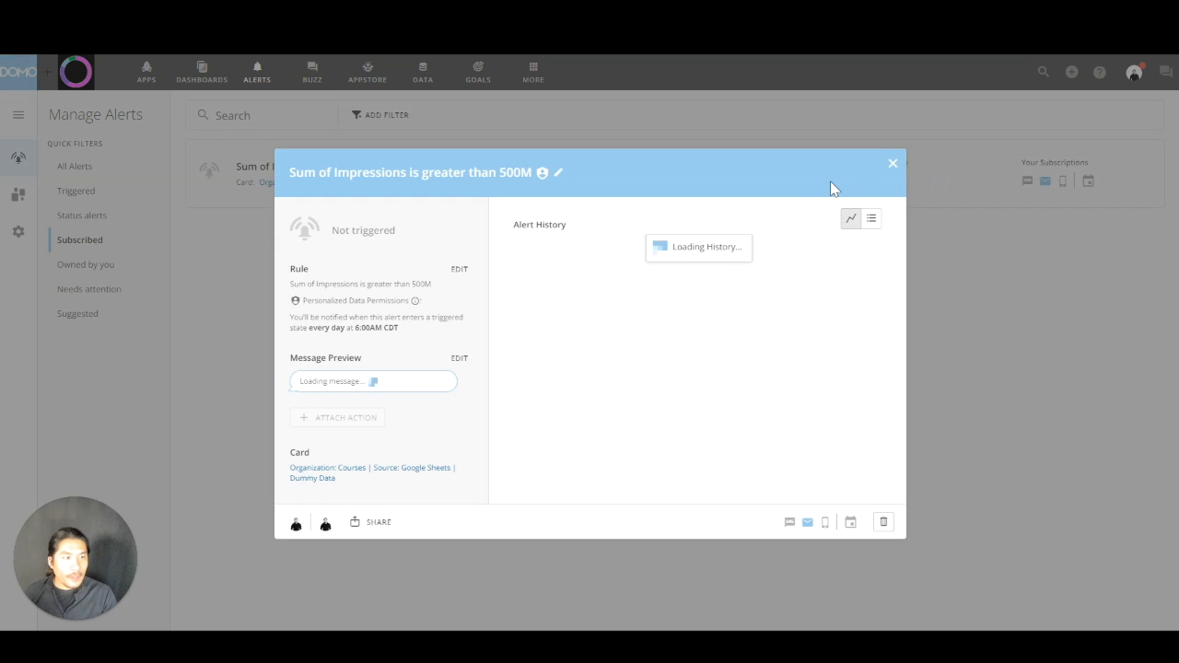
{"action": "left_click", "coordinate": [883, 523]}
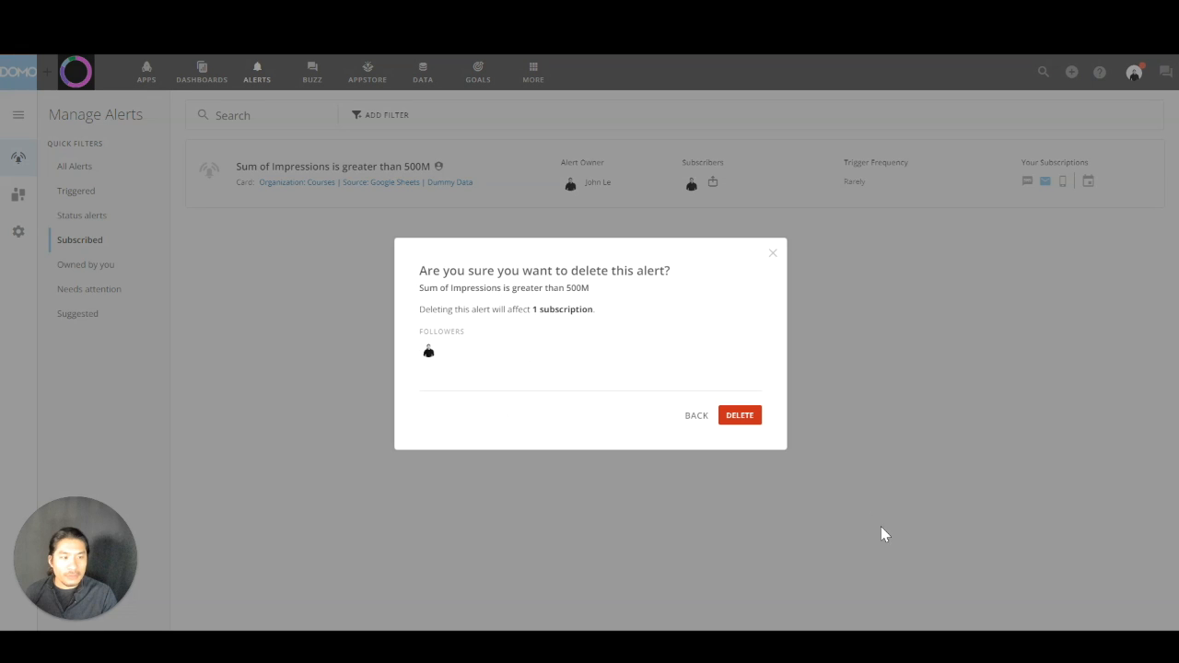
{"action": "left_click", "coordinate": [751, 415]}
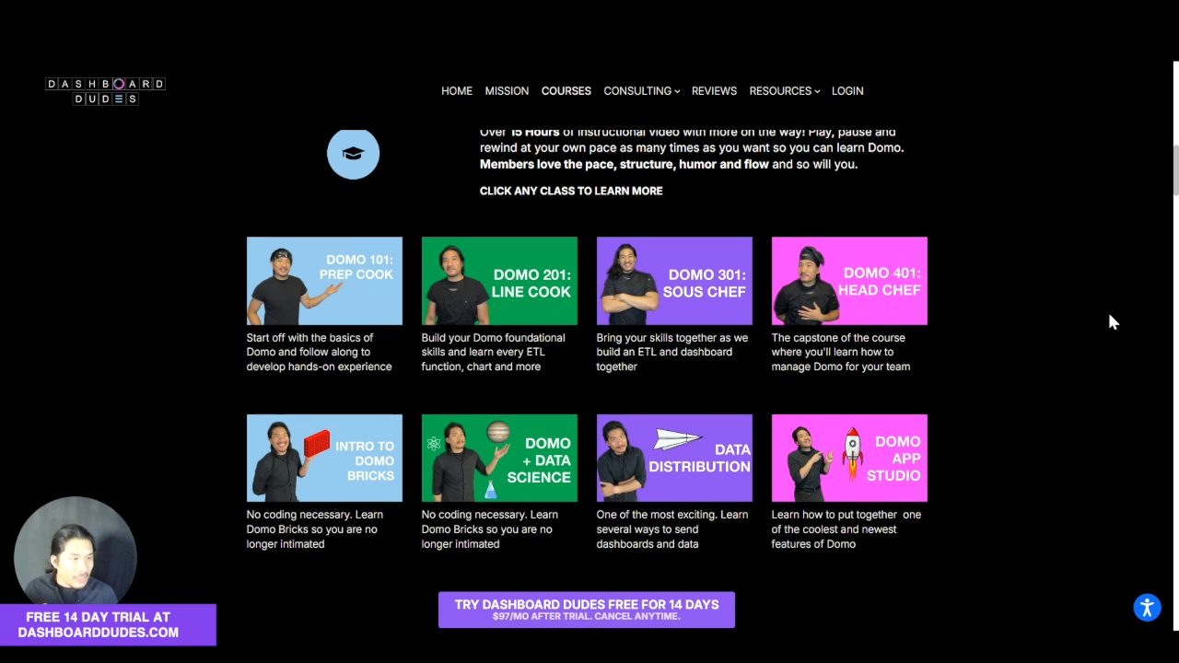
Review the Dashboard Dudes Courses page, covering the Domo courses, monthly check-ins, Short Cuts newsletter and FAQ answers sections.
{"action": "scroll", "coordinate": [1110, 315], "scroll_direction": "up", "scroll_amount": 1}
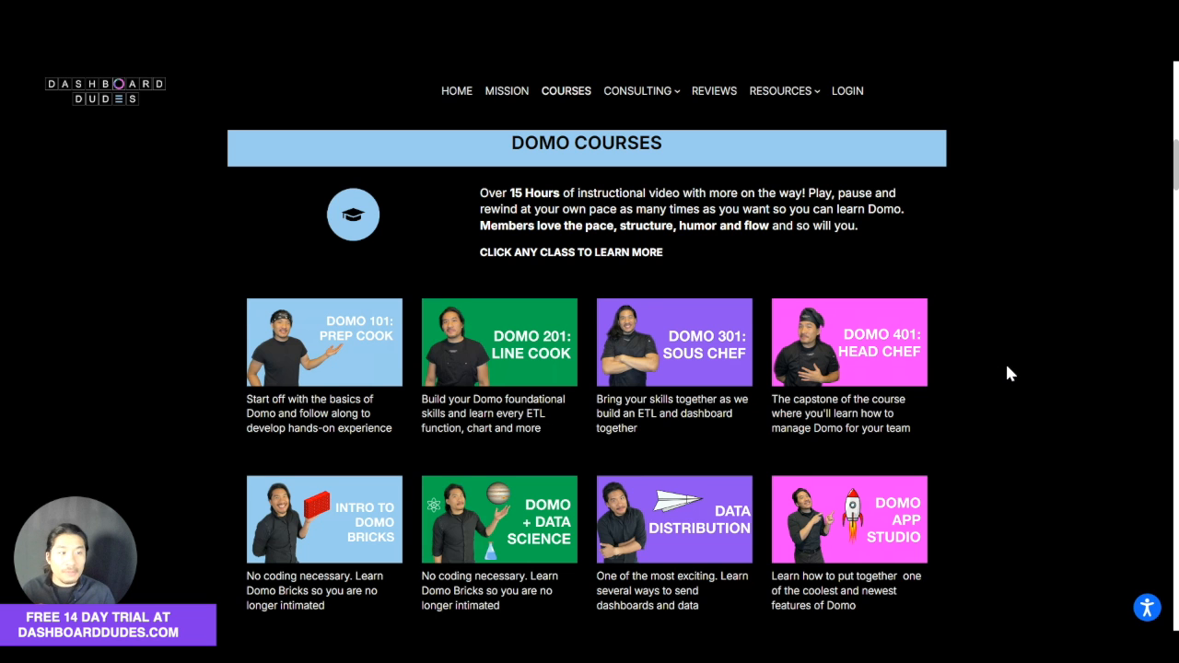
{"action": "scroll", "coordinate": [1008, 367], "scroll_direction": "down", "scroll_amount": 3}
{"action": "scroll", "coordinate": [1008, 366], "scroll_direction": "down", "scroll_amount": 5}
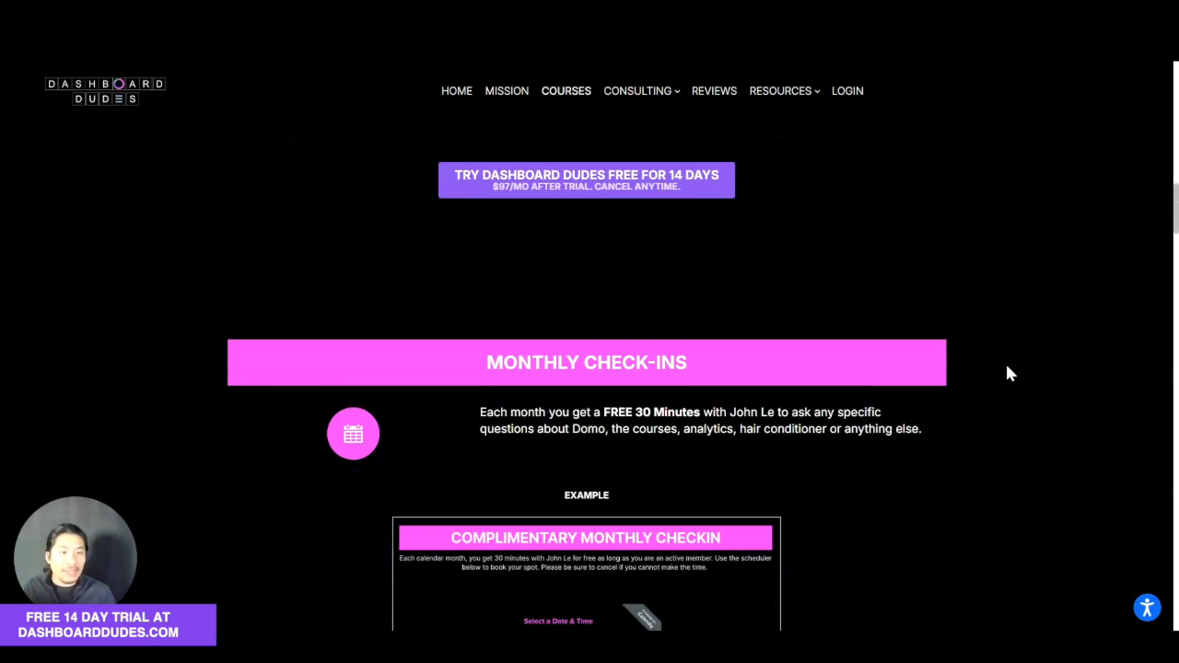
{"action": "scroll", "coordinate": [1007, 367], "scroll_direction": "up", "scroll_amount": 1}
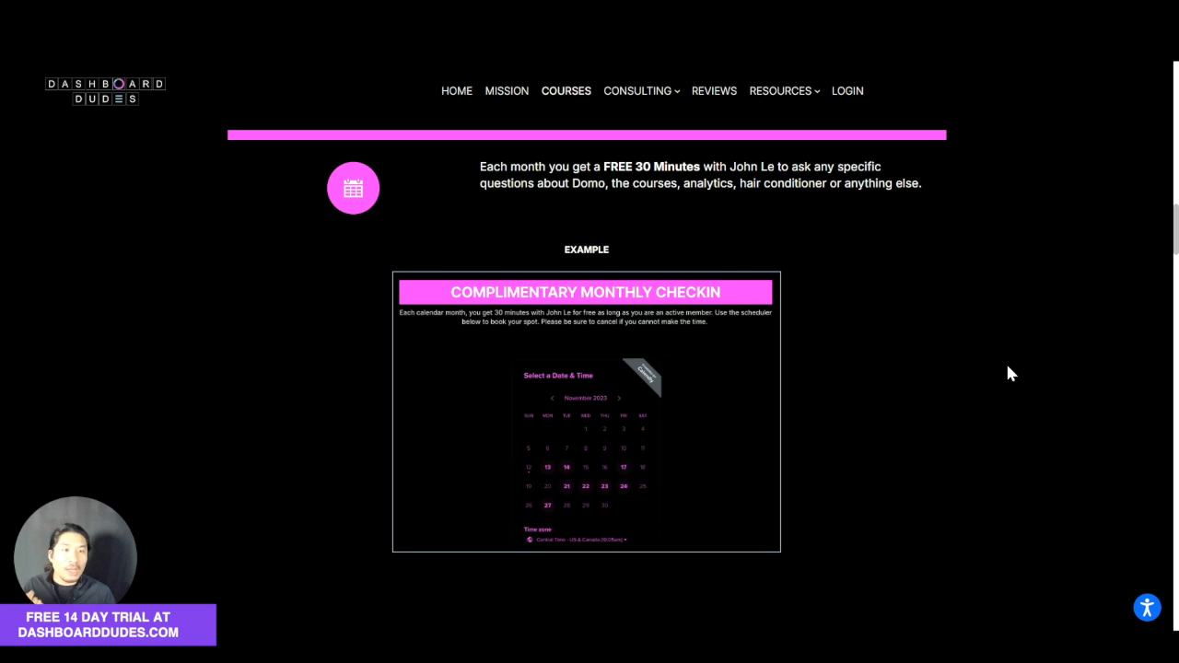
{"action": "scroll", "coordinate": [1009, 372], "scroll_direction": "up", "scroll_amount": 1}
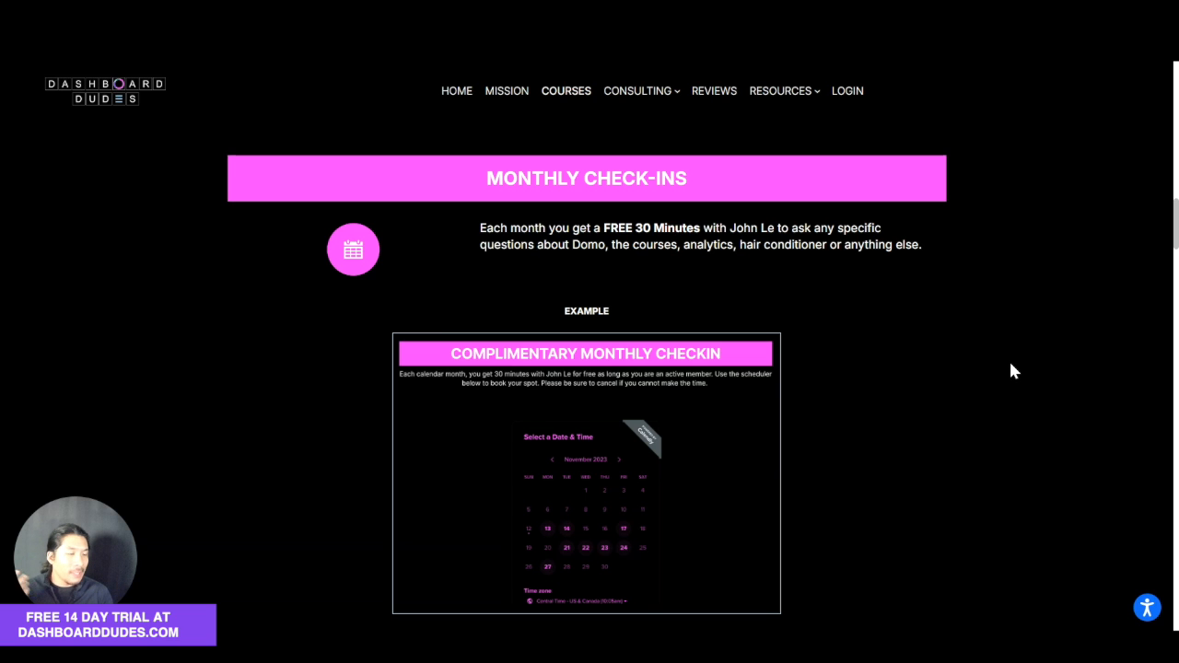
{"action": "scroll", "coordinate": [1009, 372], "scroll_direction": "down", "scroll_amount": 6}
{"action": "scroll", "coordinate": [1011, 371], "scroll_direction": "down", "scroll_amount": 1}
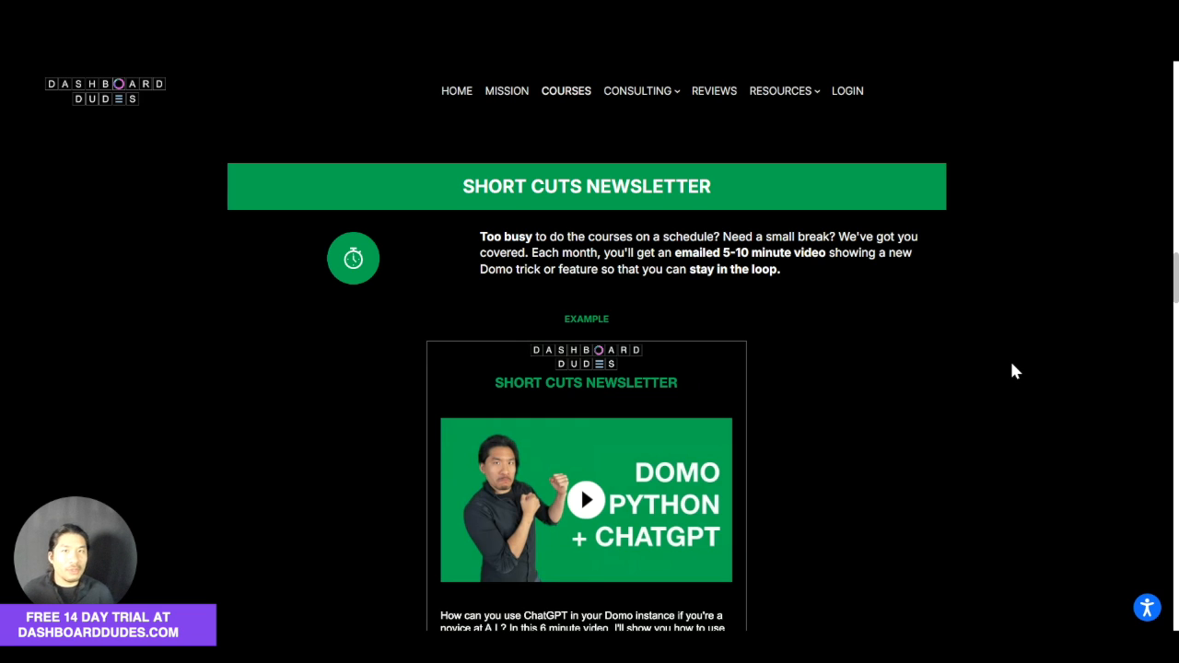
{"action": "scroll", "coordinate": [1012, 371], "scroll_direction": "down", "scroll_amount": 8}
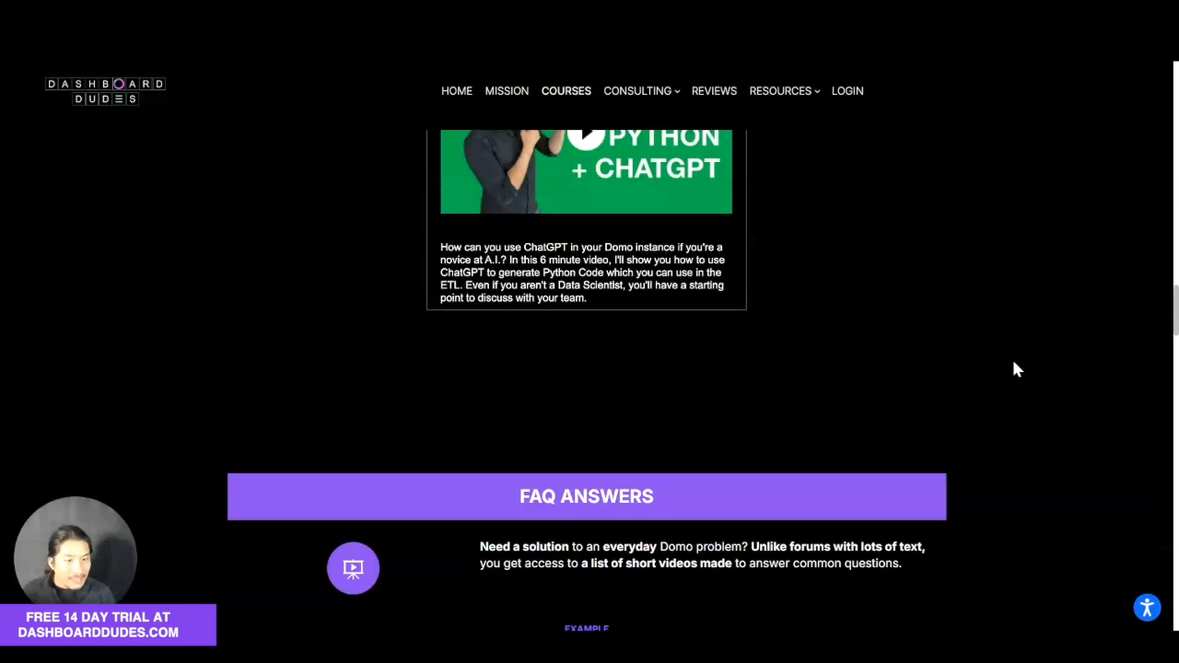
{"action": "scroll", "coordinate": [1013, 369], "scroll_direction": "down", "scroll_amount": 2}
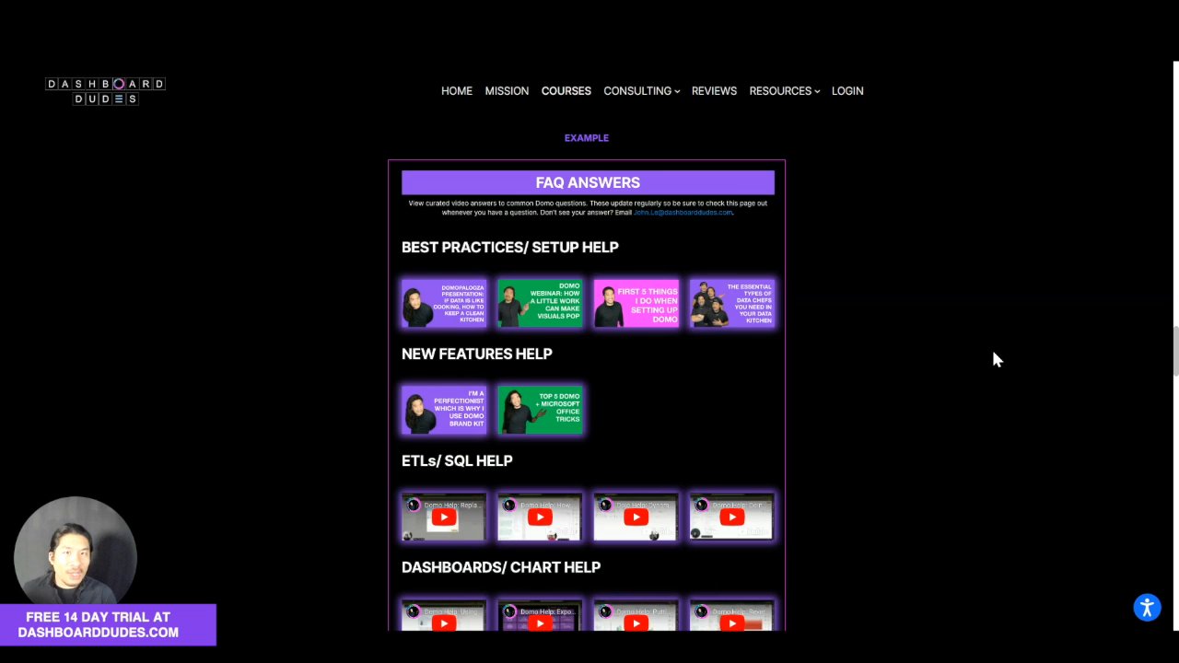
{"action": "scroll", "coordinate": [993, 355], "scroll_direction": "up", "scroll_amount": 10}
{"action": "scroll", "coordinate": [994, 360], "scroll_direction": "up", "scroll_amount": 5}
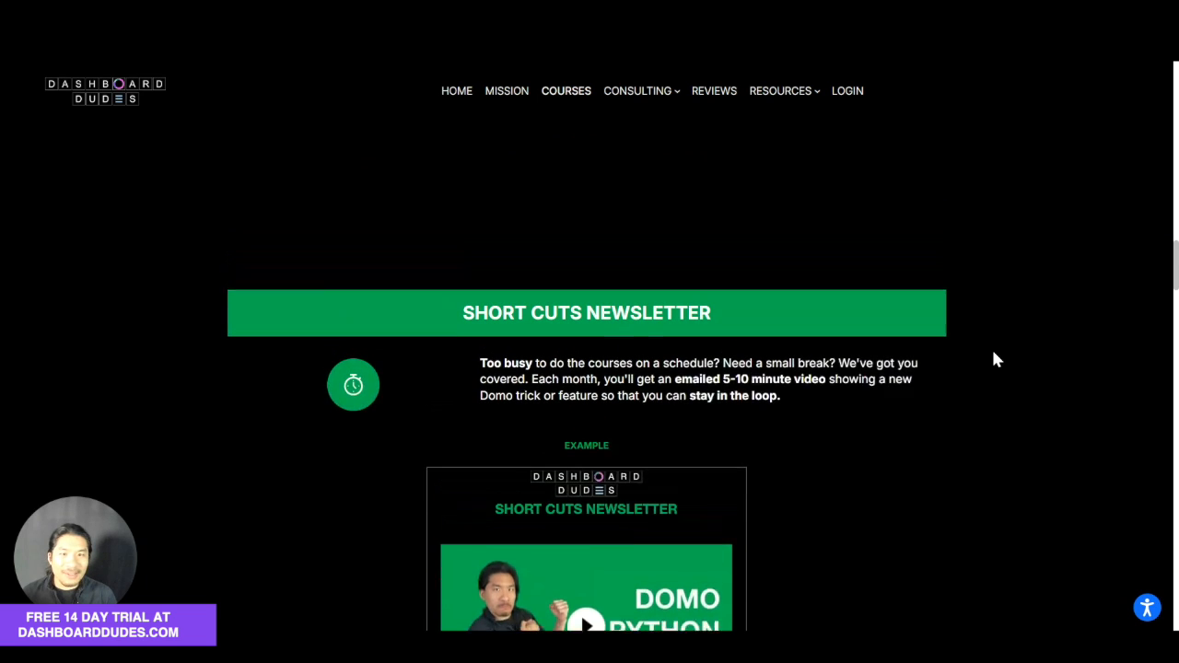
{"action": "scroll", "coordinate": [994, 359], "scroll_direction": "up", "scroll_amount": 7}
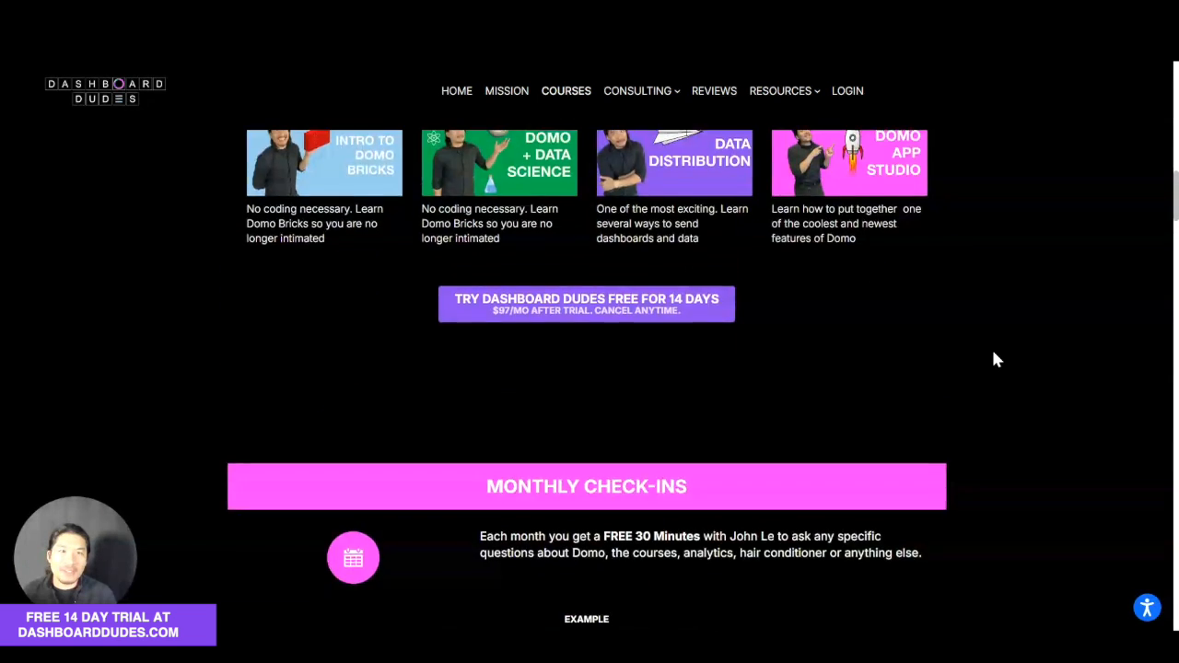